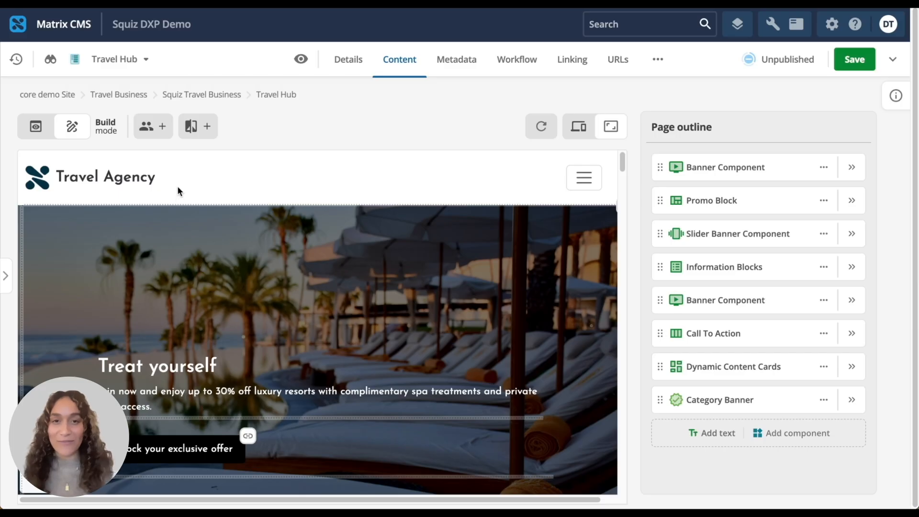
- Select the European holiday segment for personalizing the Travel Hub page's content
{"action": "scroll", "coordinate": [181, 273], "scroll_direction": "down", "scroll_amount": 4}
{"action": "scroll", "coordinate": [182, 276], "scroll_direction": "down", "scroll_amount": 5}
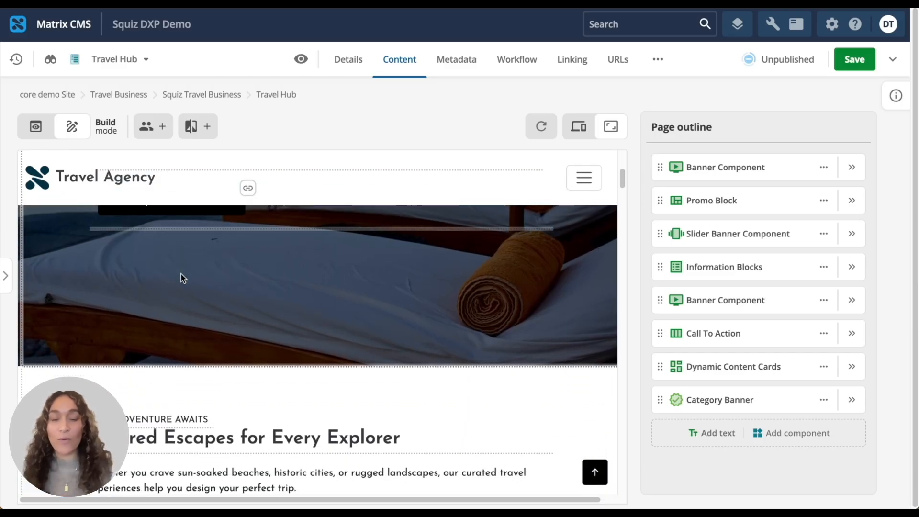
{"action": "scroll", "coordinate": [186, 293], "scroll_direction": "down", "scroll_amount": 1}
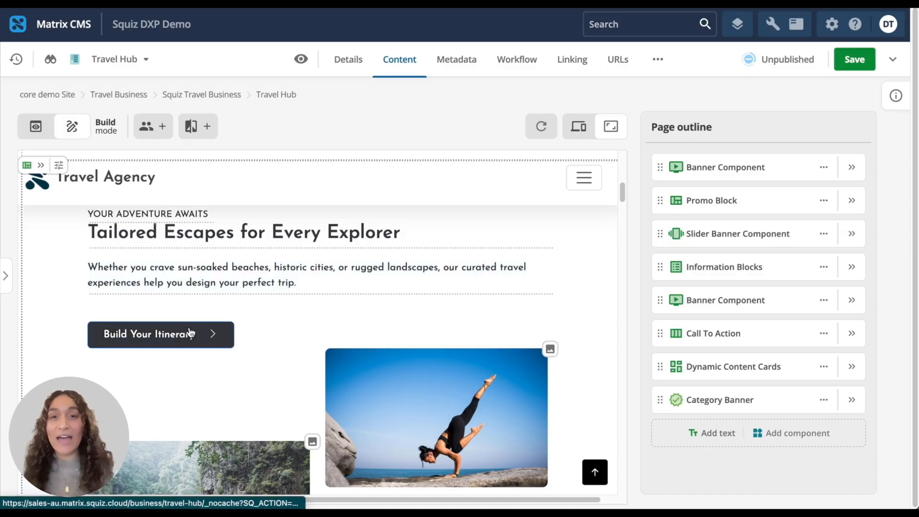
{"action": "scroll", "coordinate": [190, 332], "scroll_direction": "up", "scroll_amount": 2}
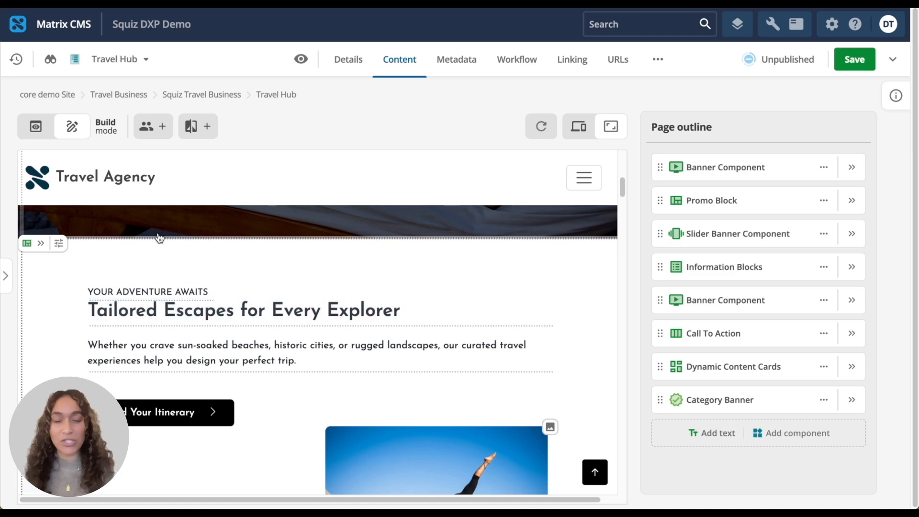
{"action": "left_click", "coordinate": [159, 128]}
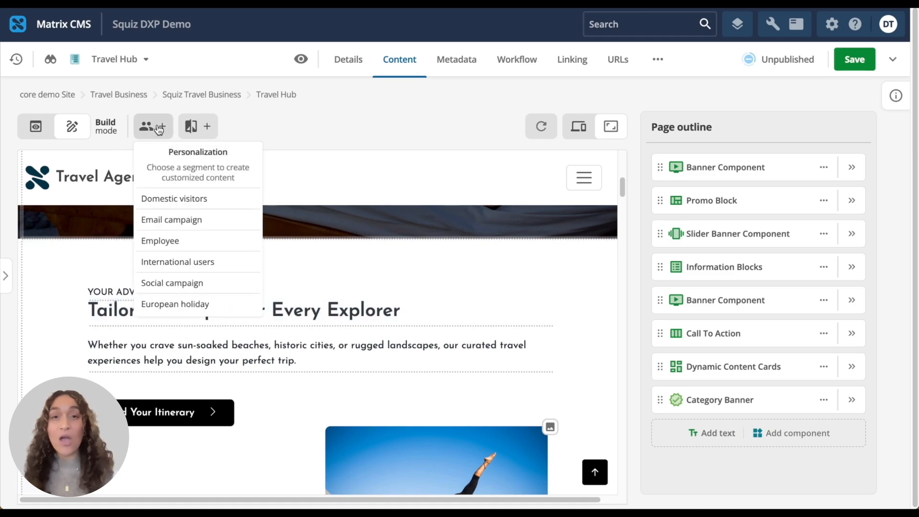
{"action": "left_click", "coordinate": [239, 308]}
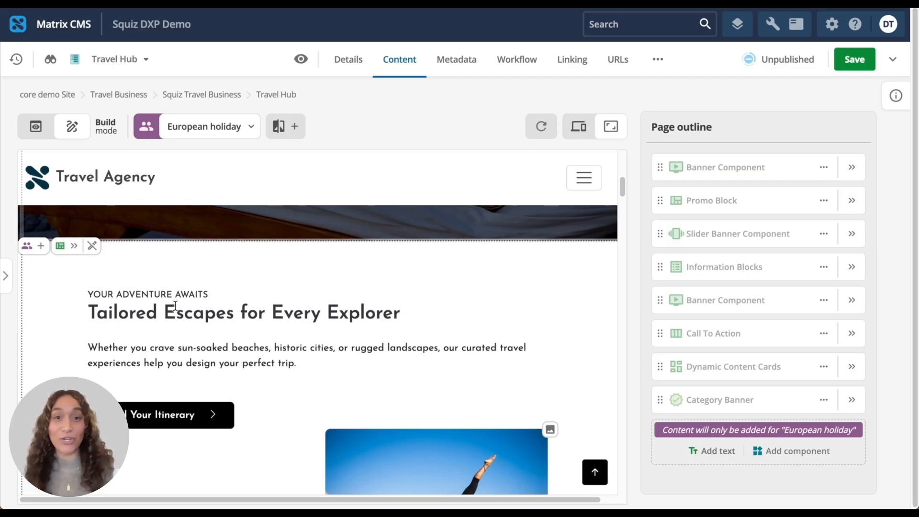
- Create a European holiday version of the "Tailored Escapes for Every Explorer" promo block by duplicating its current content
{"action": "scroll", "coordinate": [175, 305], "scroll_direction": "up", "scroll_amount": 5}
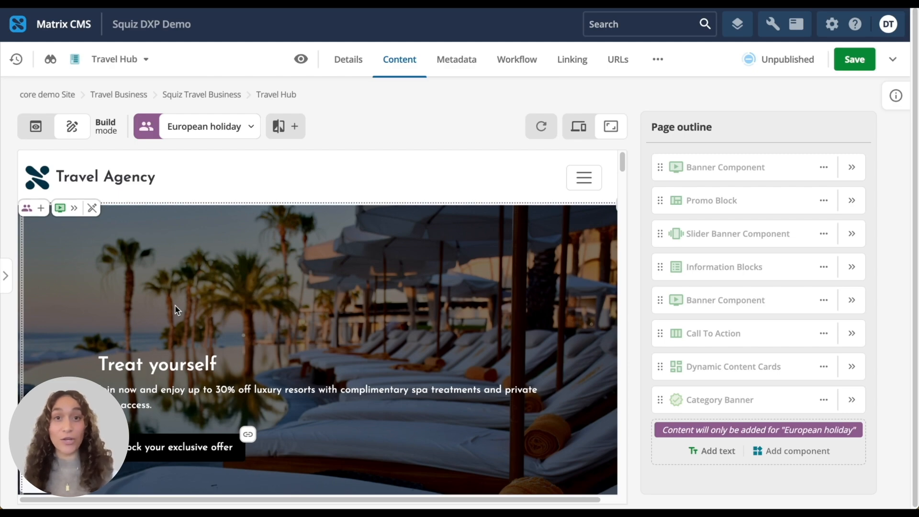
{"action": "scroll", "coordinate": [177, 311], "scroll_direction": "down", "scroll_amount": 5}
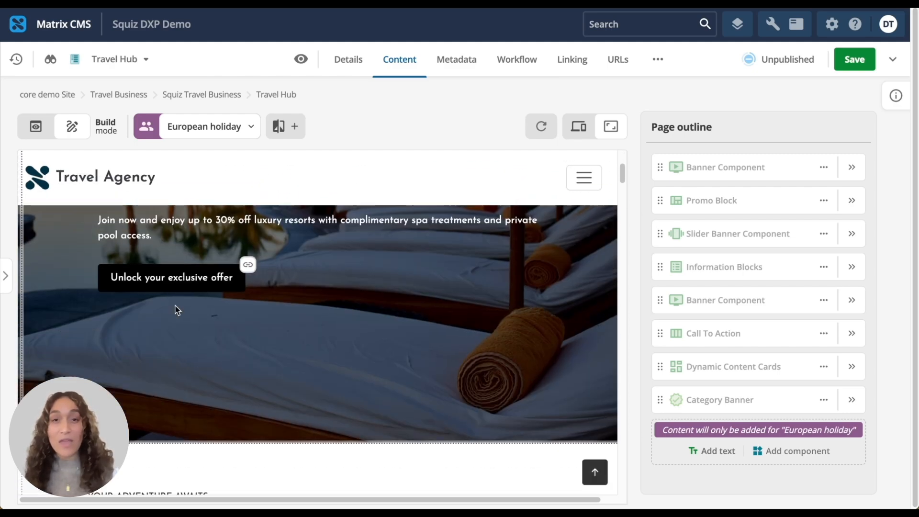
{"action": "scroll", "coordinate": [177, 309], "scroll_direction": "down", "scroll_amount": 1}
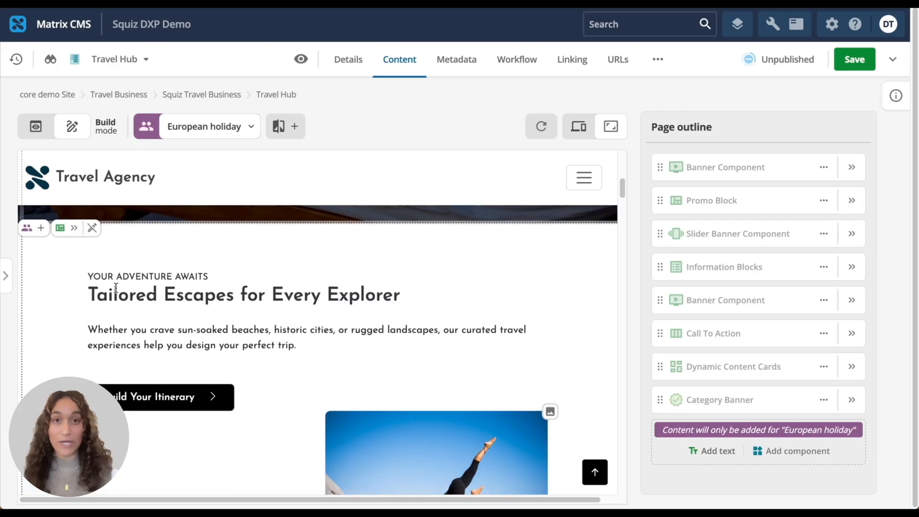
{"action": "left_click", "coordinate": [41, 228]}
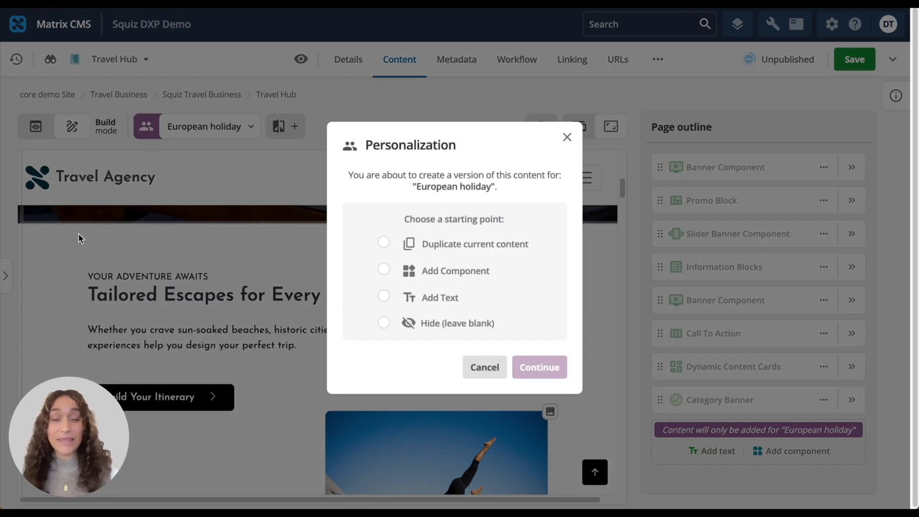
{"action": "left_click", "coordinate": [386, 244]}
{"action": "left_click", "coordinate": [538, 367]}
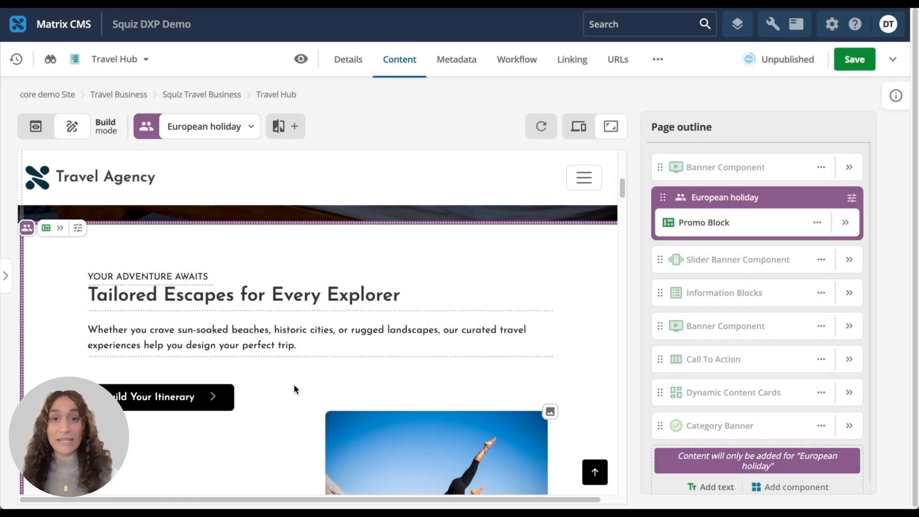
- Change the promo block's heading to "European Escapes for Every Explorer" and its button text to "Build Your Euro Itinerary"
{"action": "double_click", "coordinate": [140, 298]}
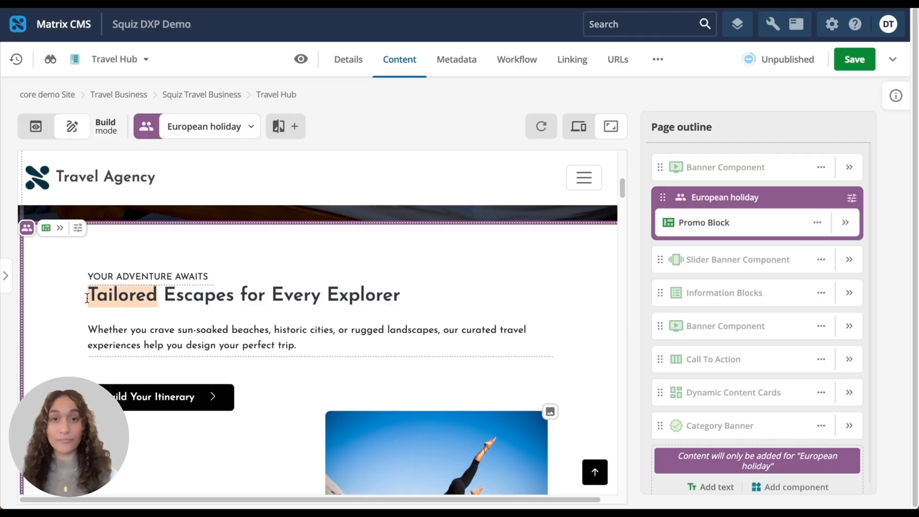
{"action": "type", "text": "European"}
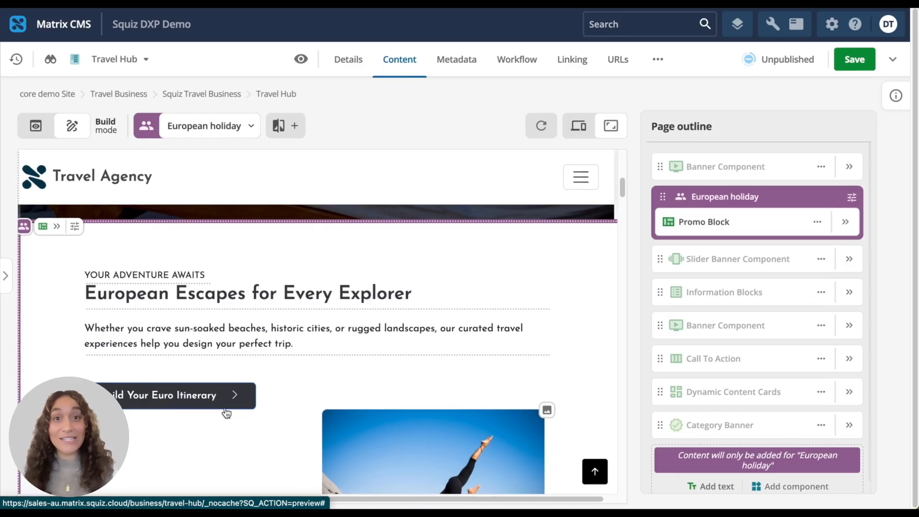
- Replace the beach yoga image in the promo block with mountain-hiking.jpg
{"action": "scroll", "coordinate": [316, 378], "scroll_direction": "down", "scroll_amount": 2}
{"action": "scroll", "coordinate": [314, 380], "scroll_direction": "down", "scroll_amount": 3}
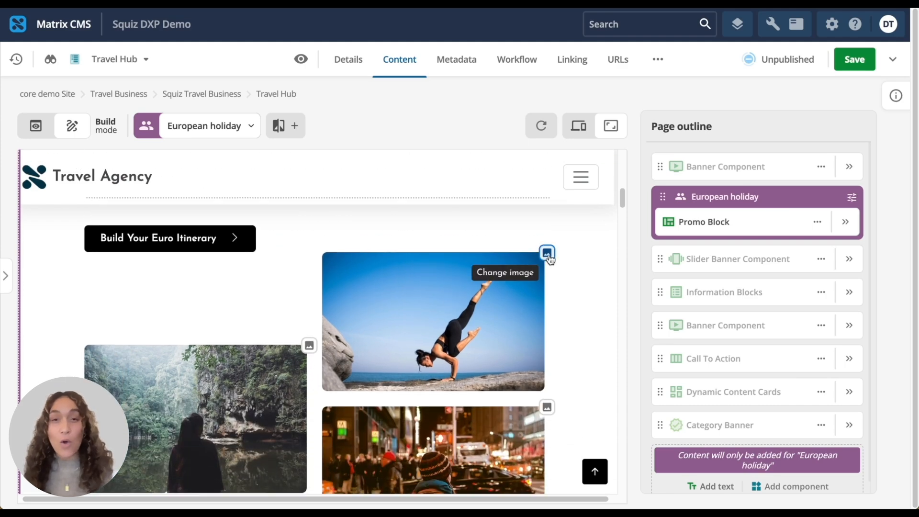
{"action": "left_click", "coordinate": [547, 252]}
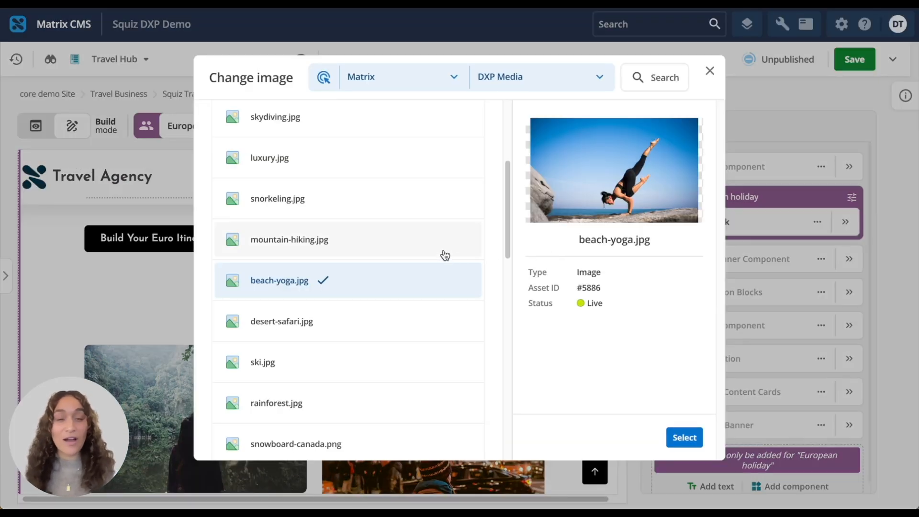
{"action": "left_click", "coordinate": [445, 255]}
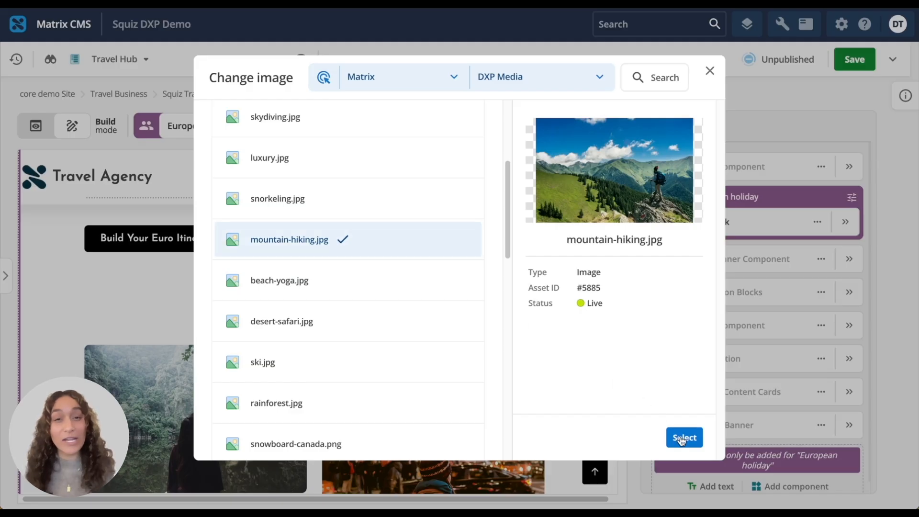
{"action": "left_click", "coordinate": [684, 438]}
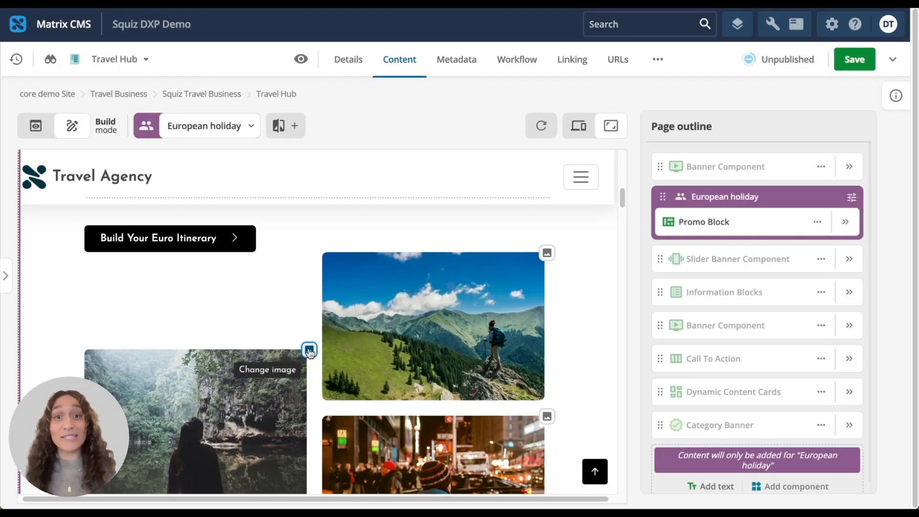
- Search the images for "paris" and replace the promo block's rainforest image with paris-park.jpg
{"action": "left_click", "coordinate": [310, 350]}
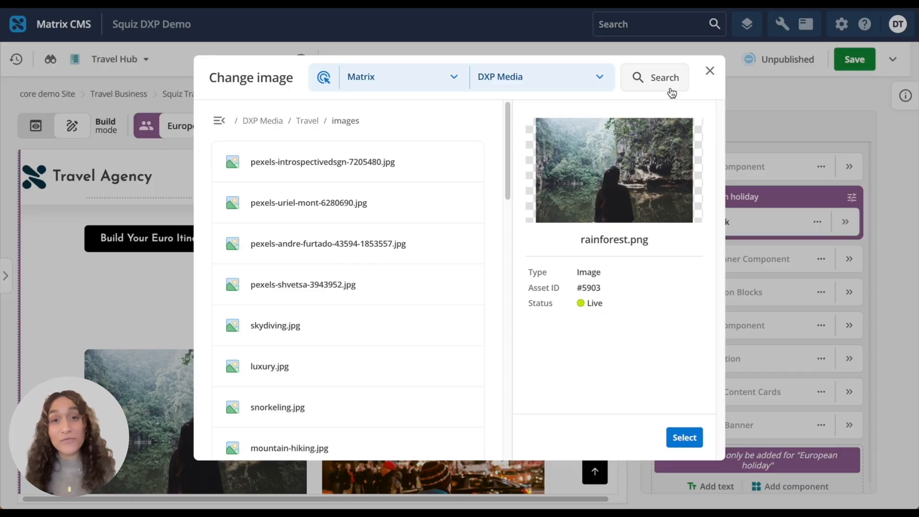
{"action": "left_click", "coordinate": [658, 82]}
{"action": "type", "text": "paris"}
{"action": "key", "text": "Return"}
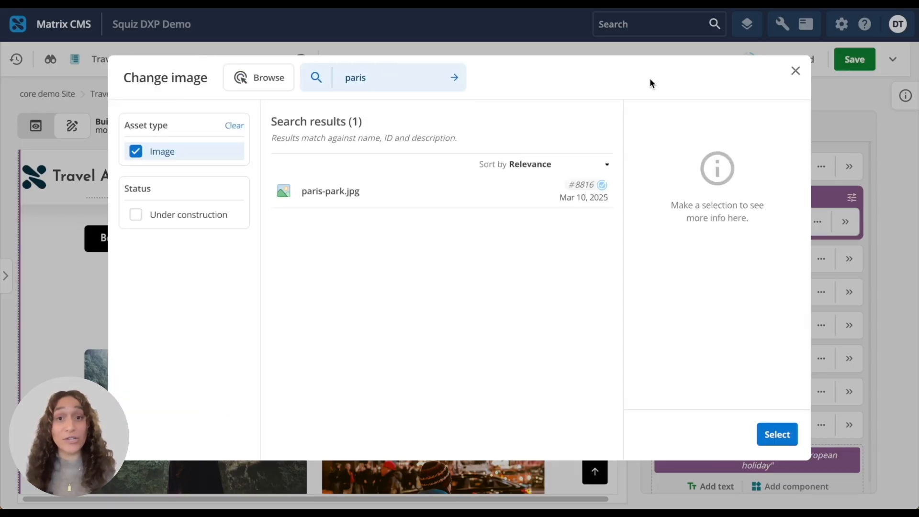
{"action": "left_click", "coordinate": [464, 194]}
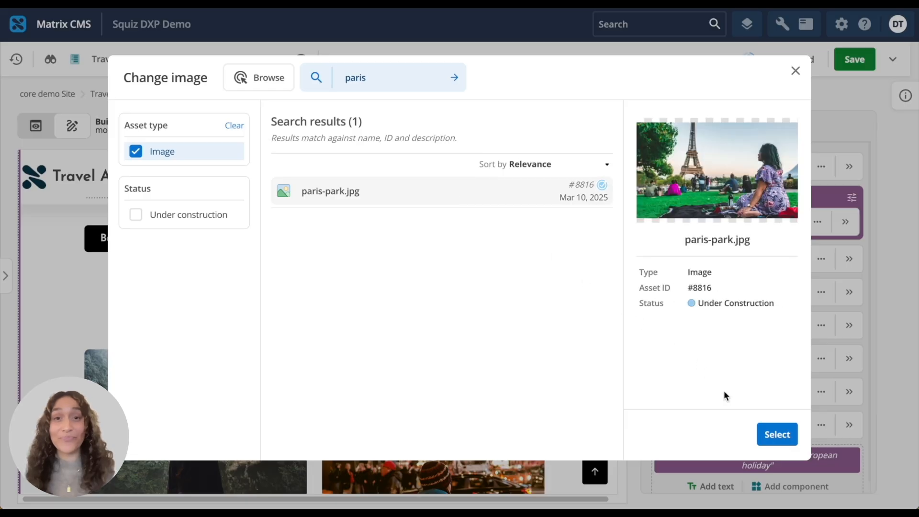
{"action": "left_click", "coordinate": [778, 435]}
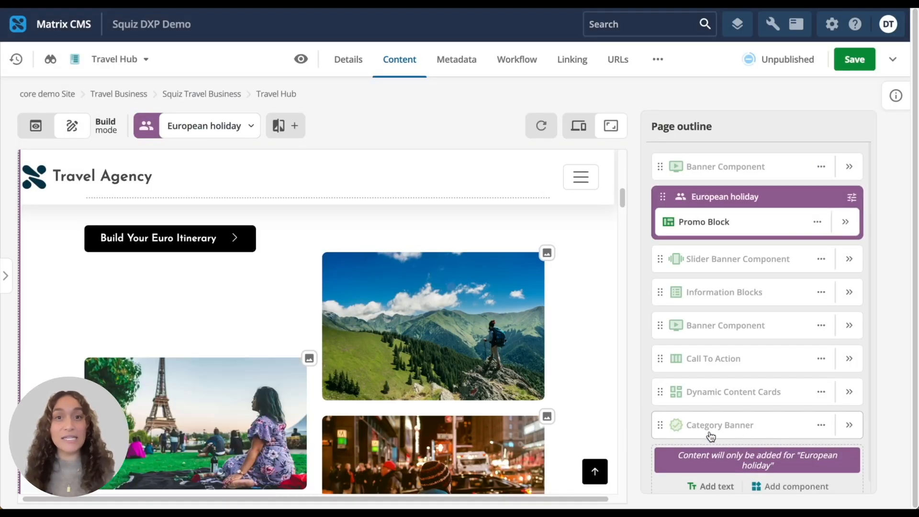
- Search the images for "city" and replace the promo block's night street image with european-city.jpg
{"action": "left_click", "coordinate": [547, 416]}
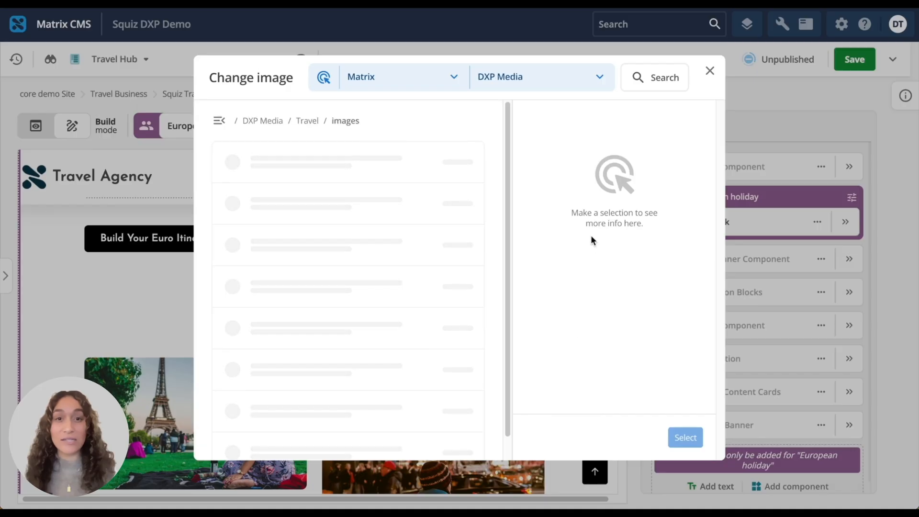
{"action": "left_click", "coordinate": [657, 79]}
{"action": "type", "text": "city"}
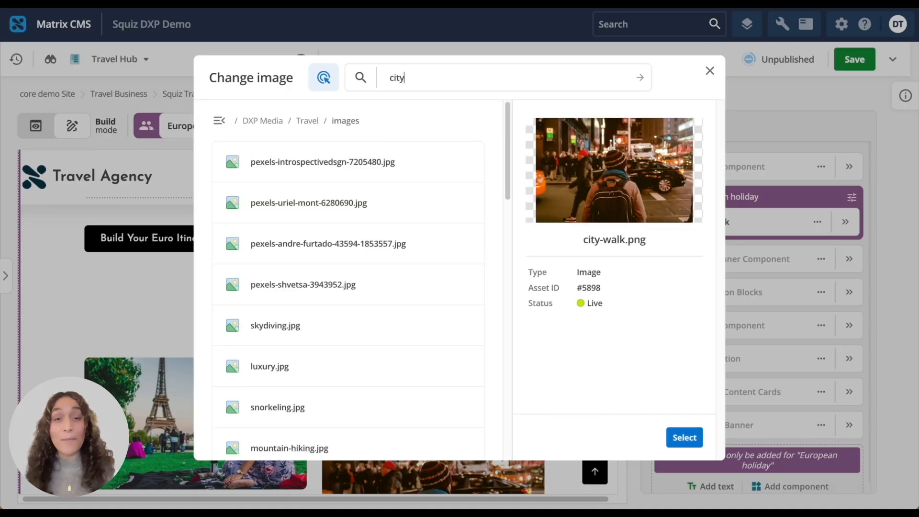
{"action": "key", "text": "Return"}
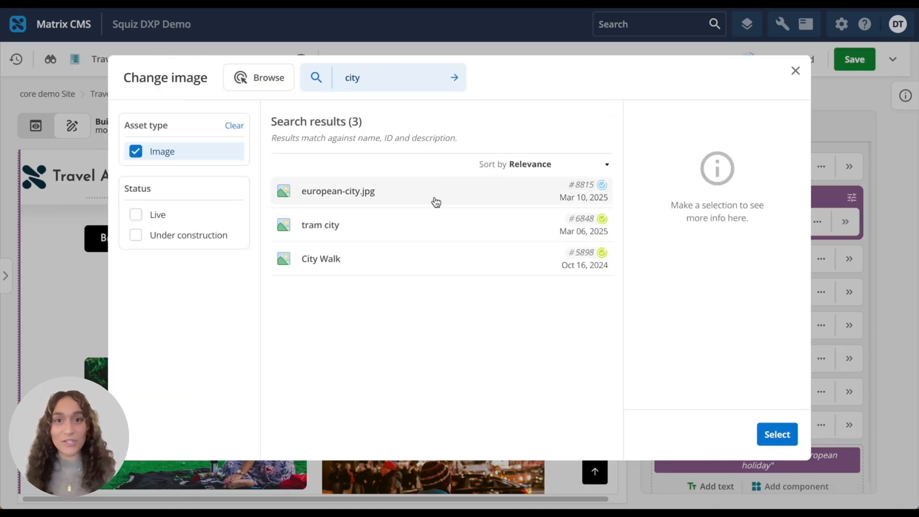
{"action": "left_click", "coordinate": [435, 202]}
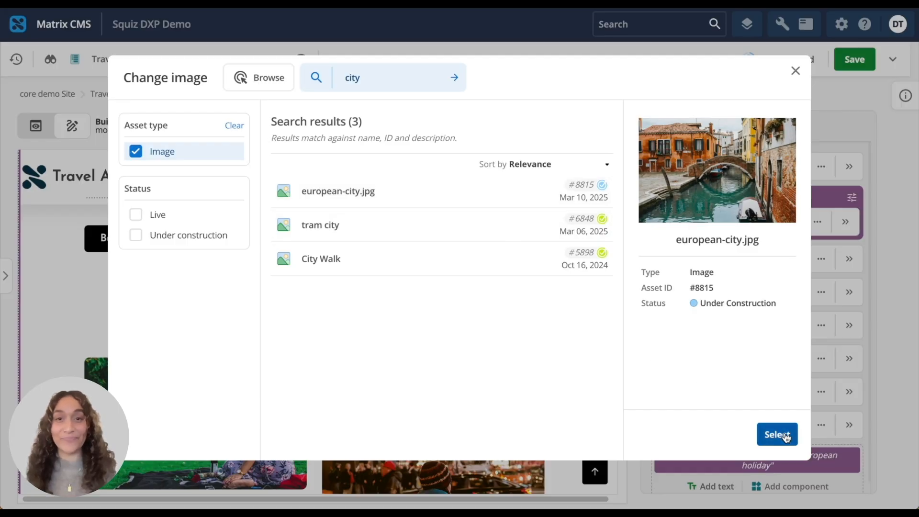
{"action": "left_click", "coordinate": [777, 434]}
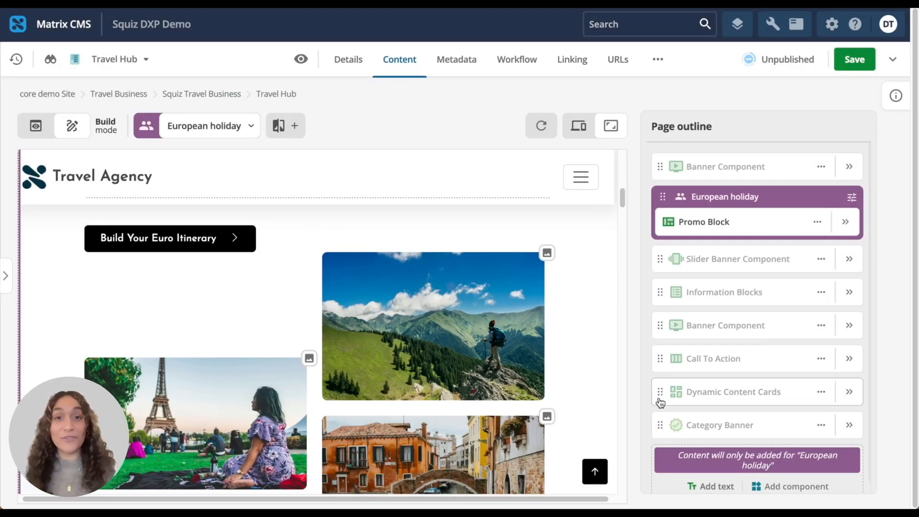
- Compare the European holiday promo block with the Default version and return to the European holiday segment
{"action": "scroll", "coordinate": [592, 381], "scroll_direction": "down", "scroll_amount": 1}
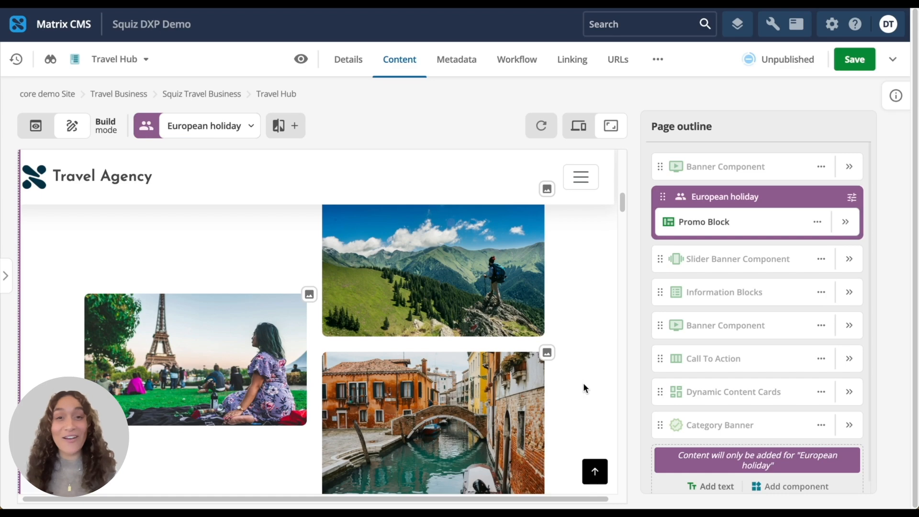
{"action": "scroll", "coordinate": [583, 387], "scroll_direction": "down", "scroll_amount": 1}
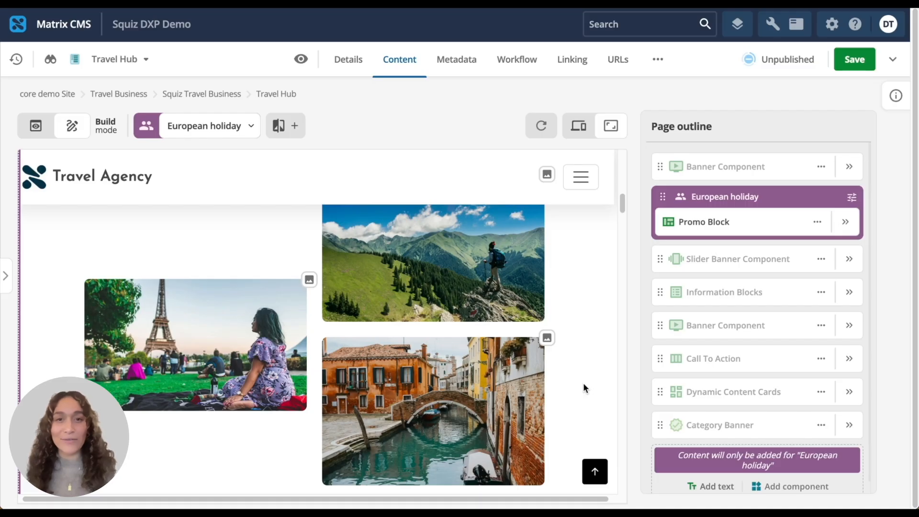
{"action": "scroll", "coordinate": [584, 385], "scroll_direction": "up", "scroll_amount": 2}
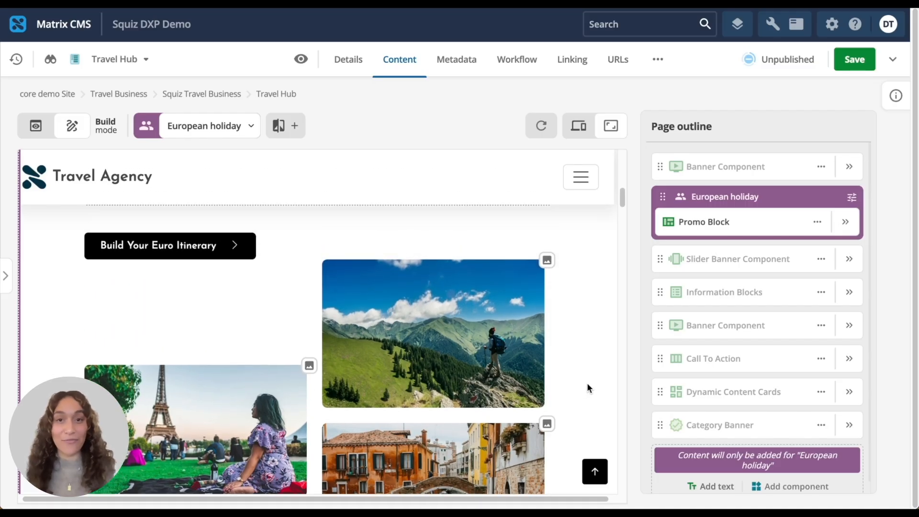
{"action": "scroll", "coordinate": [588, 386], "scroll_direction": "up", "scroll_amount": 2}
{"action": "scroll", "coordinate": [588, 386], "scroll_direction": "up", "scroll_amount": 1}
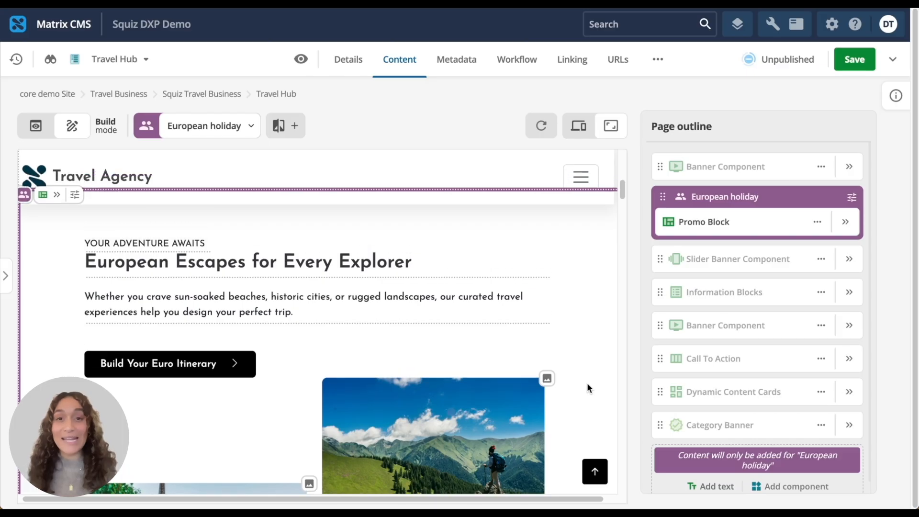
{"action": "scroll", "coordinate": [588, 388], "scroll_direction": "up", "scroll_amount": 1}
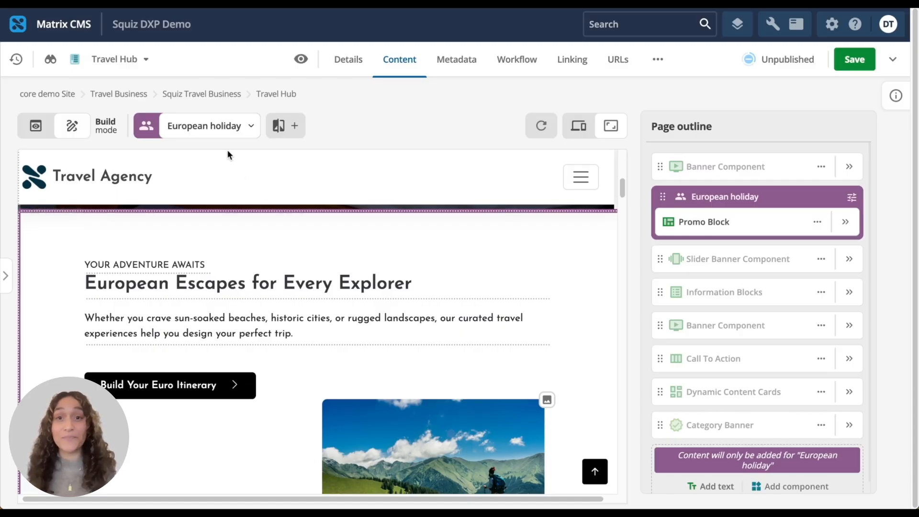
{"action": "left_click", "coordinate": [213, 127]}
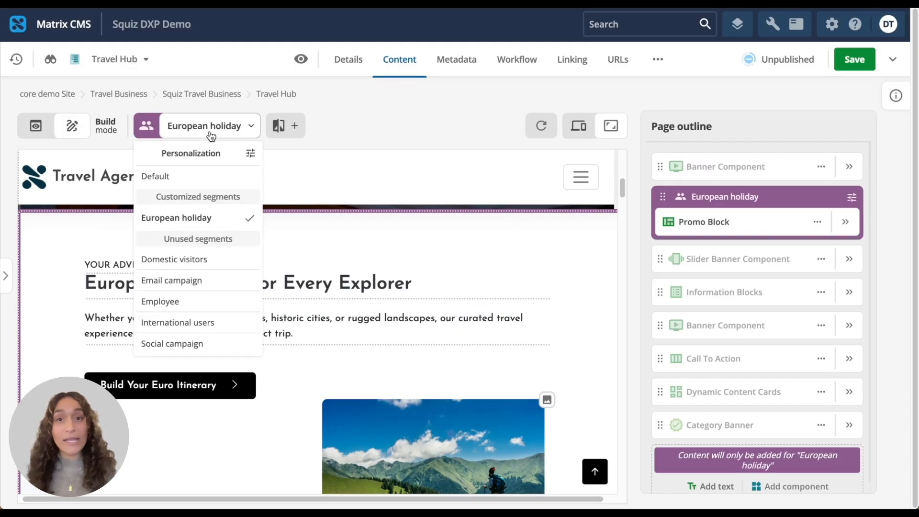
{"action": "left_click", "coordinate": [202, 177]}
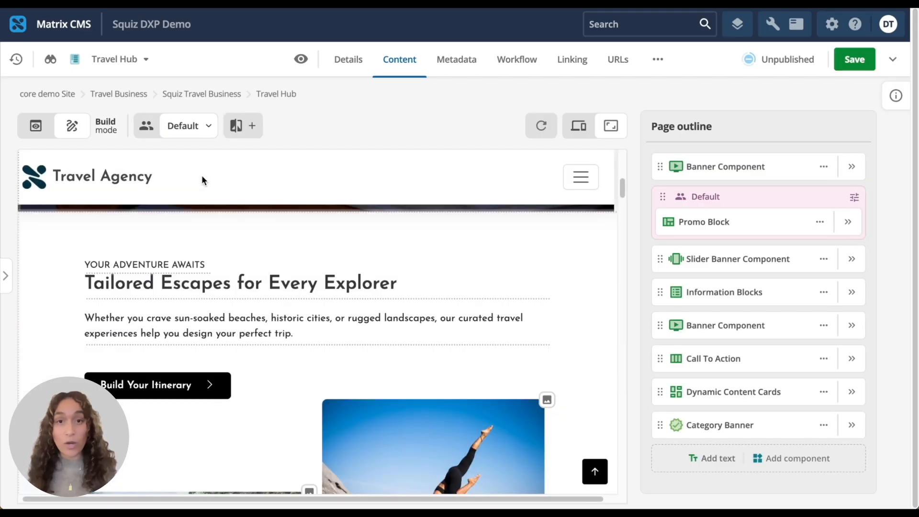
{"action": "scroll", "coordinate": [394, 303], "scroll_direction": "down", "scroll_amount": 4}
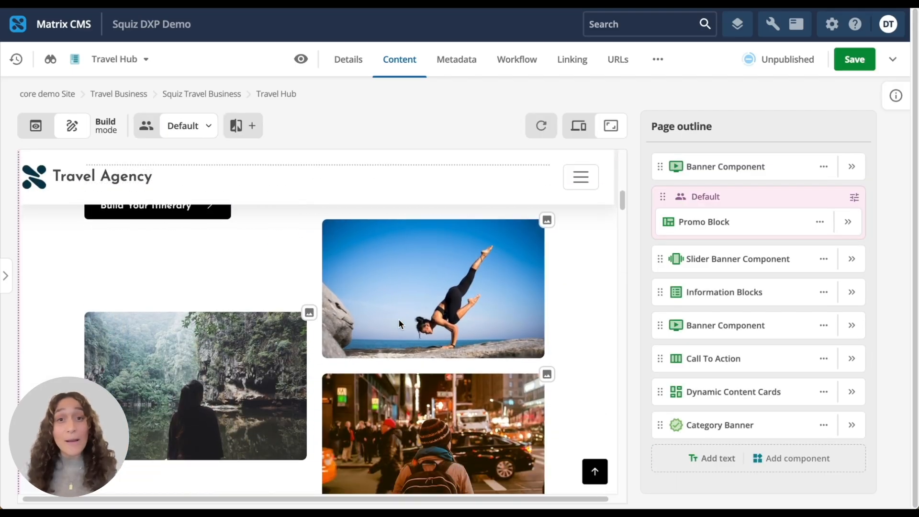
{"action": "scroll", "coordinate": [402, 364], "scroll_direction": "up", "scroll_amount": 4}
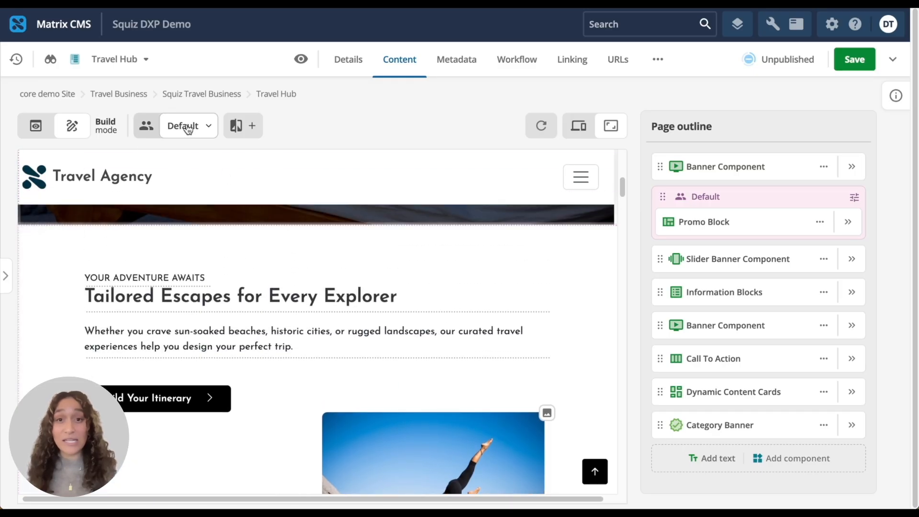
{"action": "left_click", "coordinate": [187, 127]}
{"action": "left_click", "coordinate": [192, 219]}
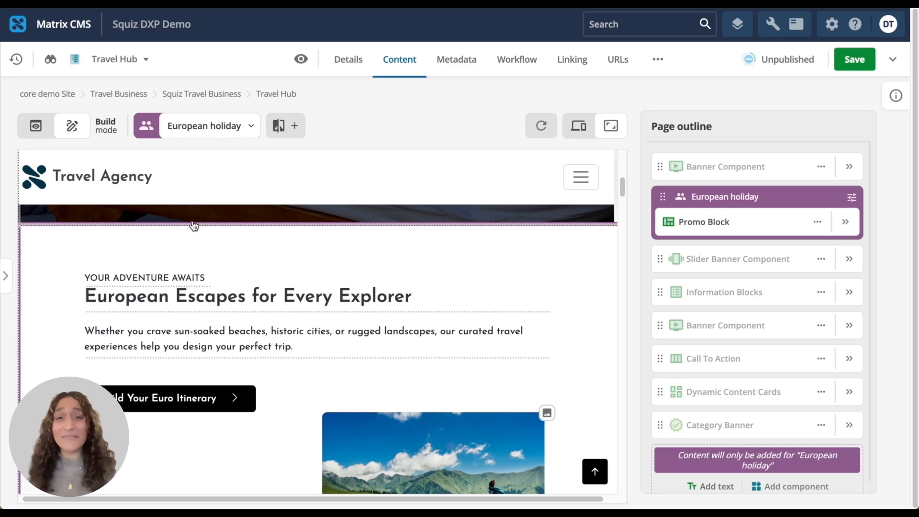
- Switch to the Customer data platform and open the Europe Holiday Campaign event feed to review its details
{"action": "left_click", "coordinate": [40, 127]}
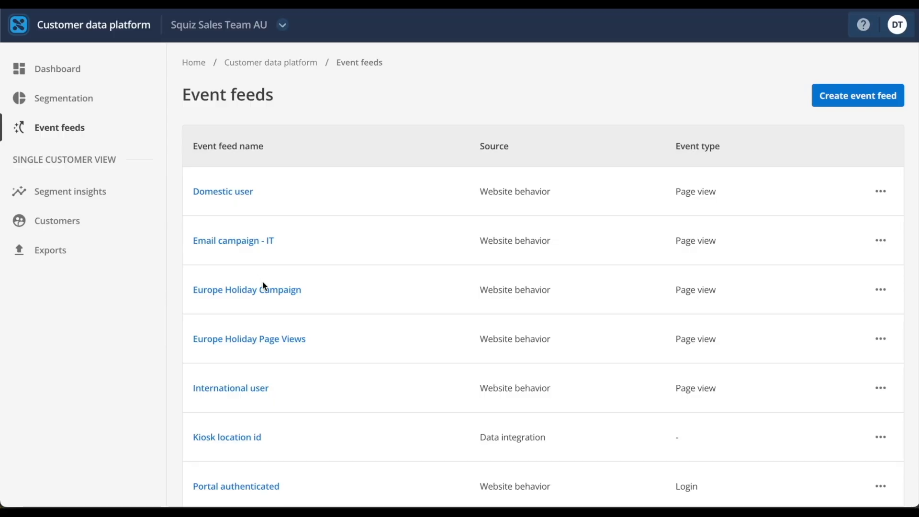
{"action": "left_click", "coordinate": [273, 297]}
{"action": "scroll", "coordinate": [435, 205], "scroll_direction": "down", "scroll_amount": 5}
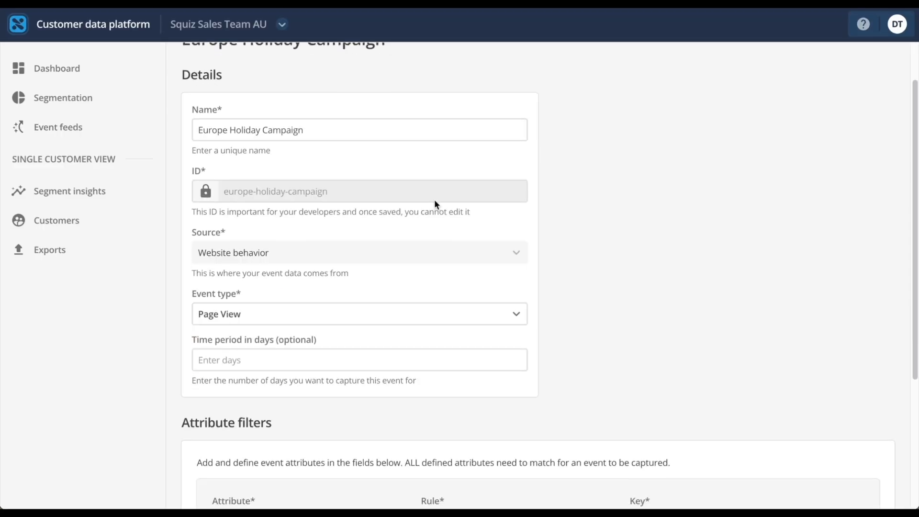
- Examine the attribute options available for the event feed's filter, from URL to Interest - Tags, and the filter's key
{"action": "left_click", "coordinate": [388, 318]}
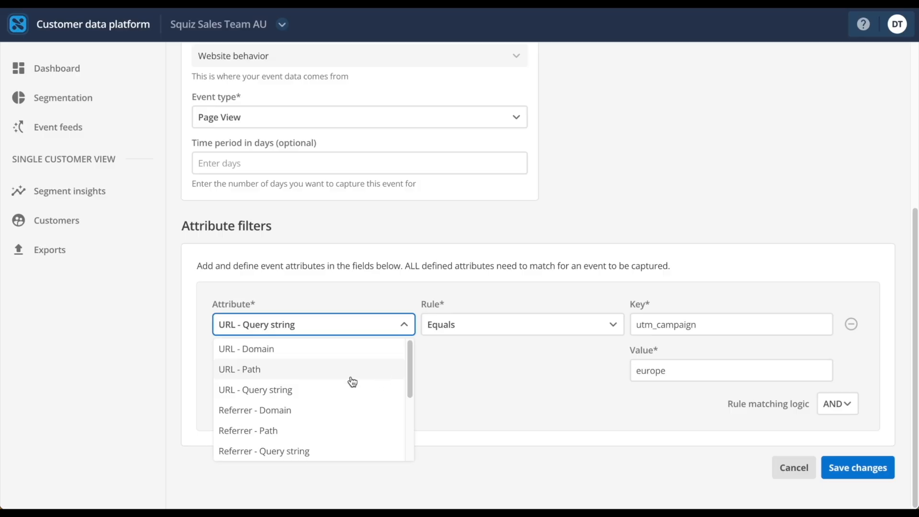
{"action": "scroll", "coordinate": [357, 401], "scroll_direction": "down", "scroll_amount": 2}
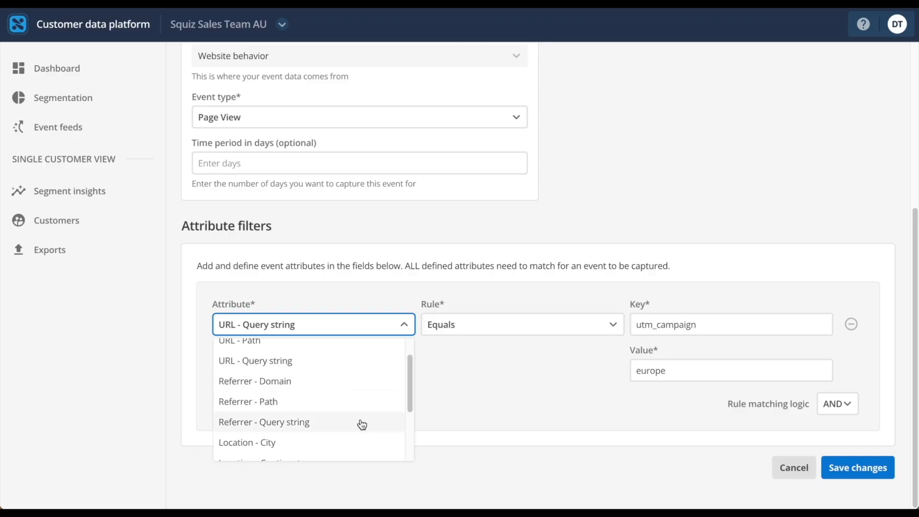
{"action": "scroll", "coordinate": [362, 425], "scroll_direction": "down", "scroll_amount": 2}
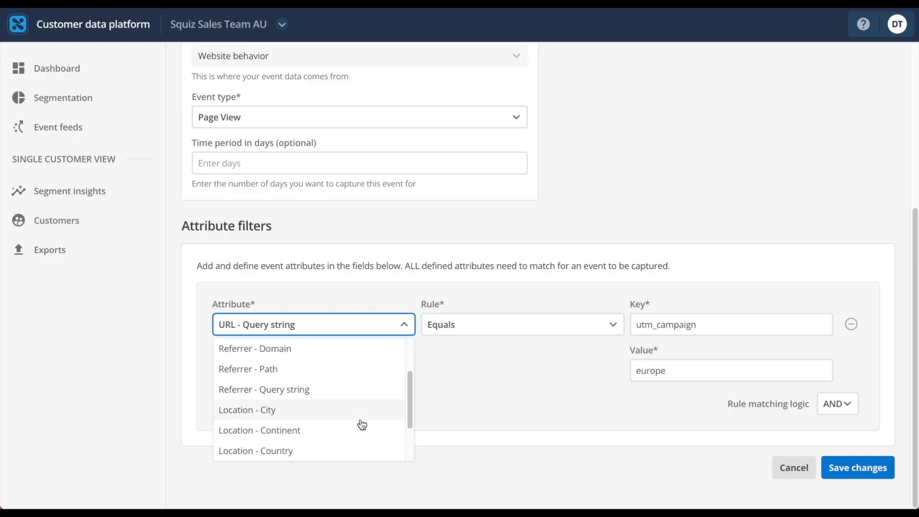
{"action": "scroll", "coordinate": [362, 425], "scroll_direction": "down", "scroll_amount": 2}
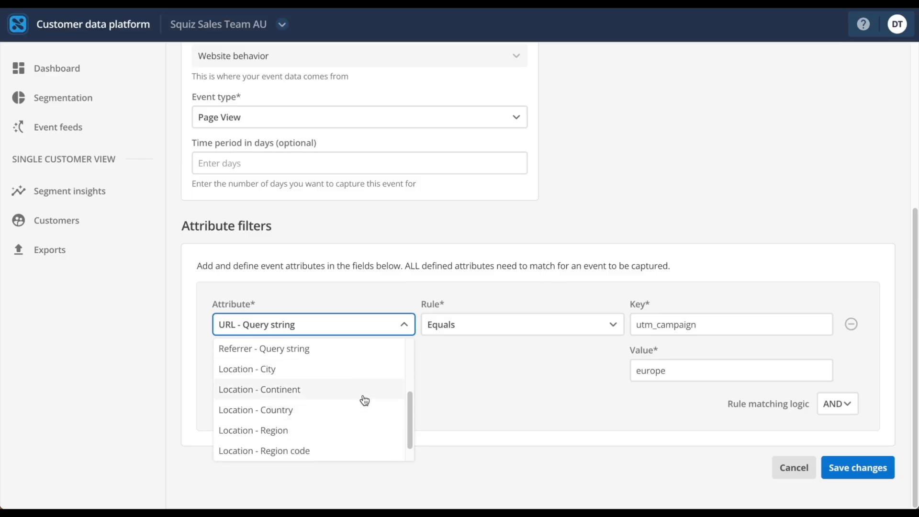
{"action": "scroll", "coordinate": [360, 413], "scroll_direction": "down", "scroll_amount": 1}
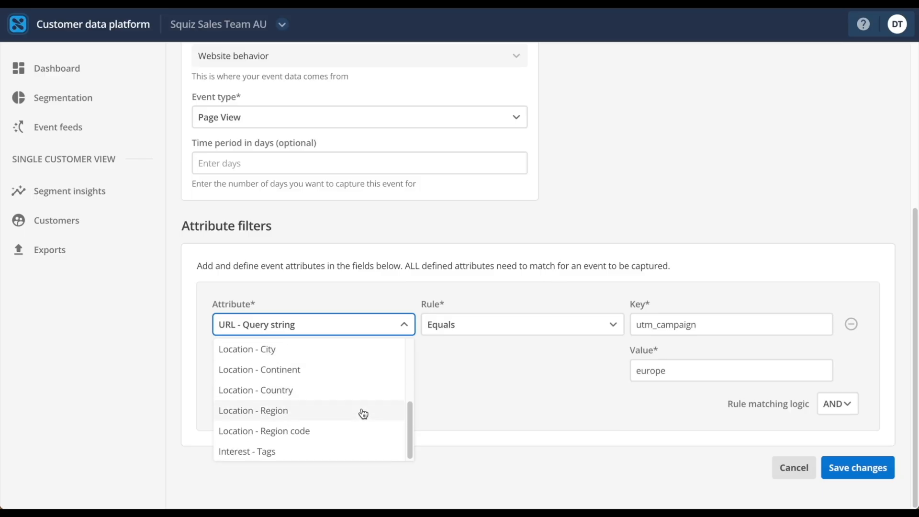
{"action": "left_click", "coordinate": [432, 381]}
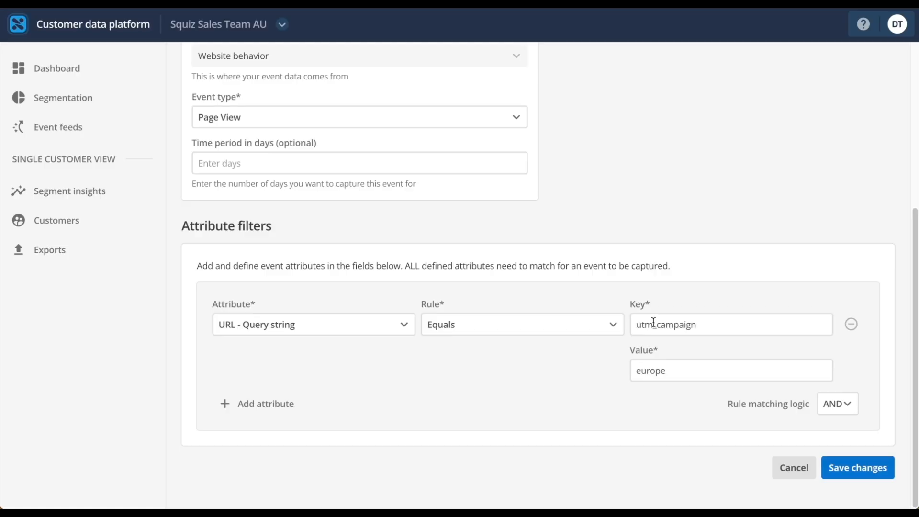
{"action": "left_click_drag", "start_coordinate": [700, 325], "coordinate": [634, 326]}
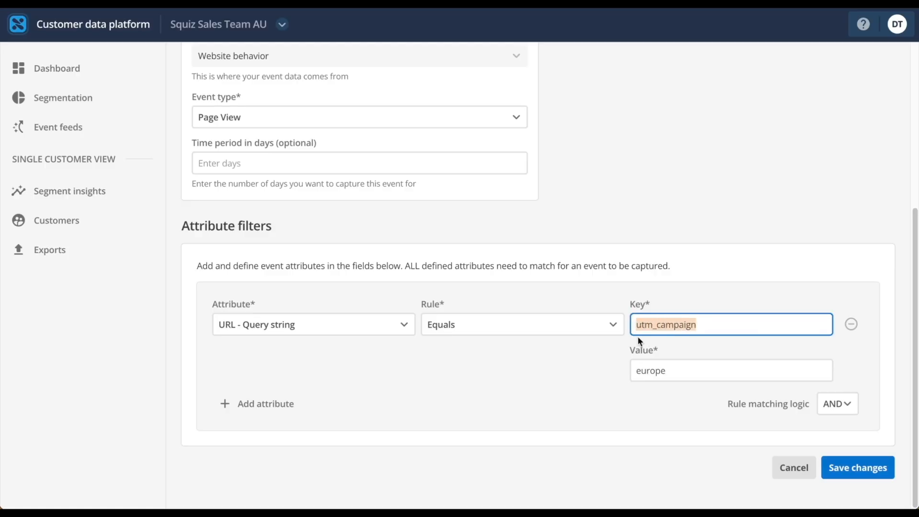
{"action": "left_click", "coordinate": [712, 324]}
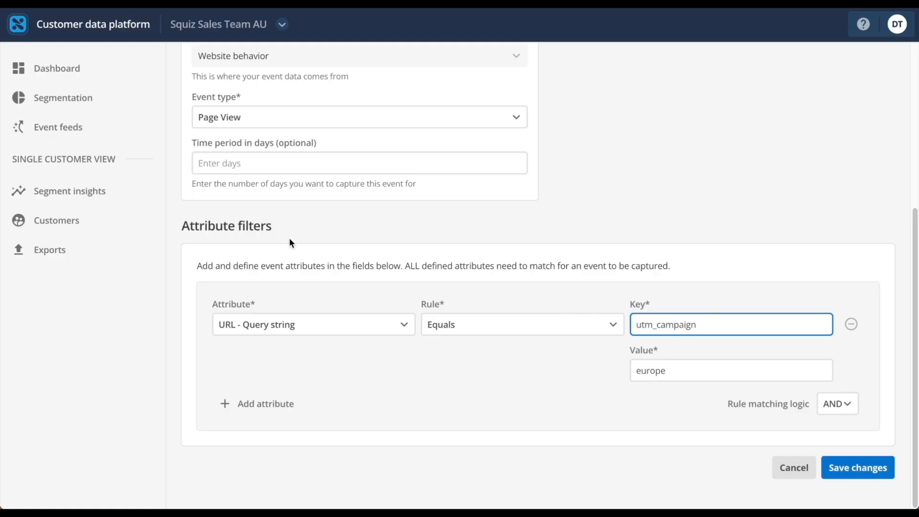
- Open the European holiday segment and review its description and existing website behavior rule set
{"action": "left_click", "coordinate": [127, 99]}
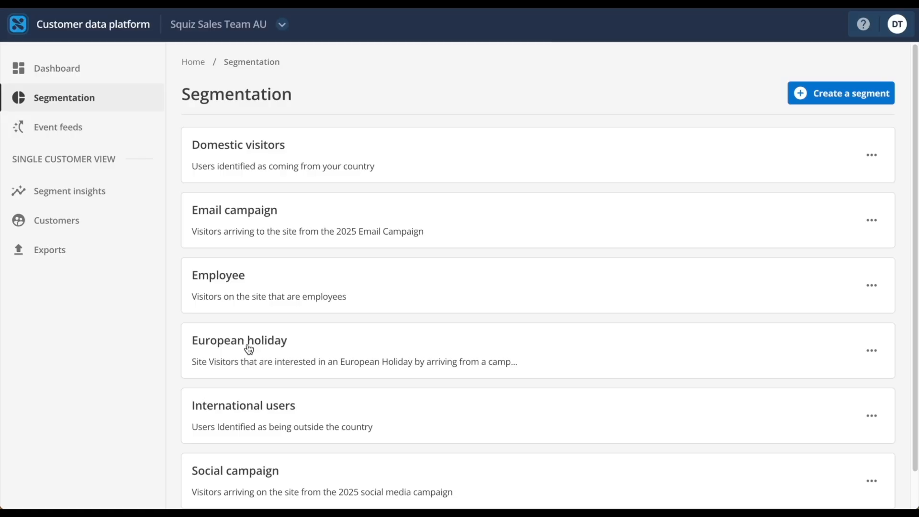
{"action": "left_click", "coordinate": [272, 360]}
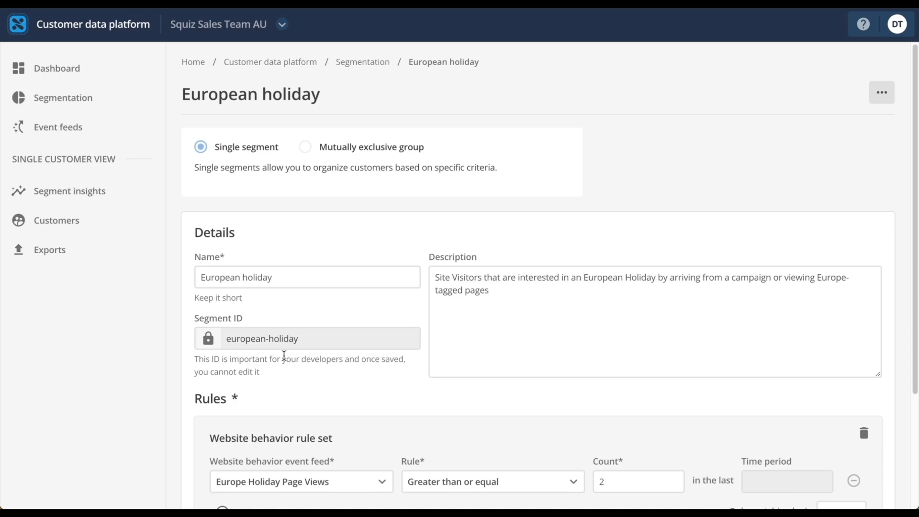
{"action": "scroll", "coordinate": [309, 354], "scroll_direction": "down", "scroll_amount": 2}
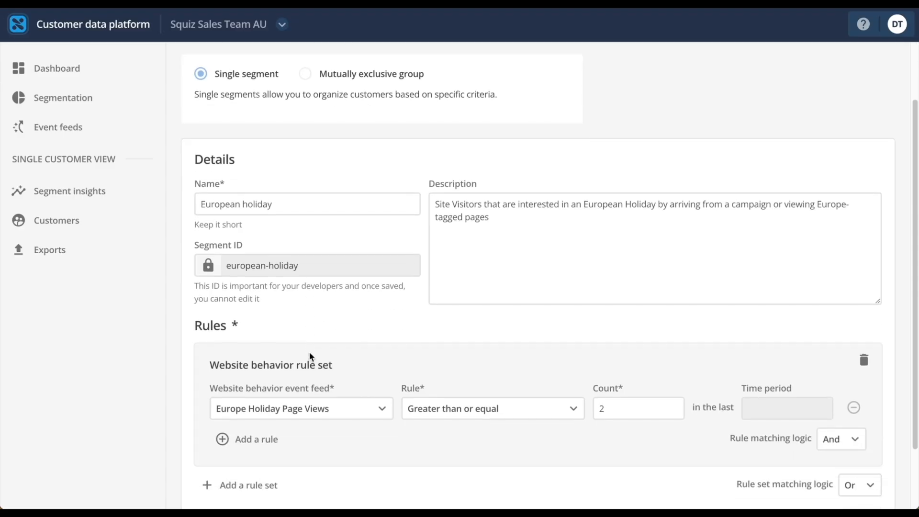
{"action": "scroll", "coordinate": [309, 357], "scroll_direction": "down", "scroll_amount": 2}
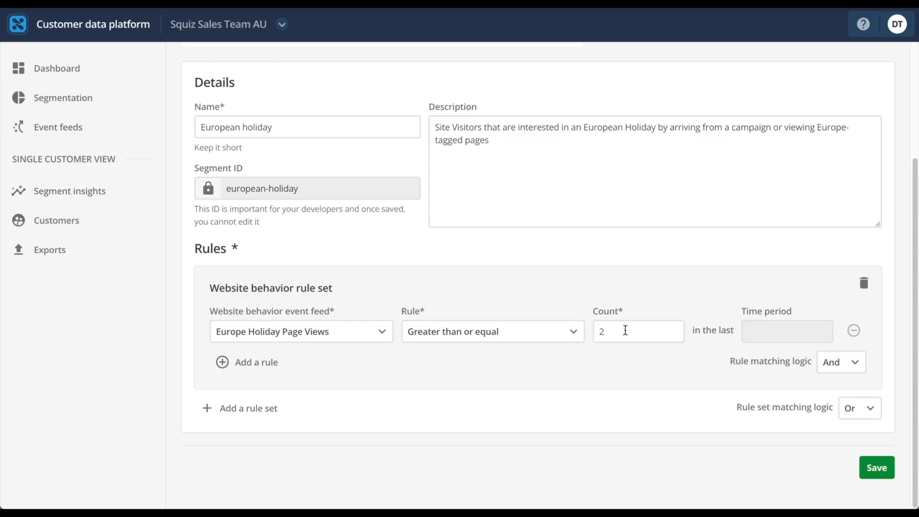
- Add a second website behavior rule set to the European holiday segment, using the Europe Holiday Campaign event feed
{"action": "left_click", "coordinate": [206, 407]}
{"action": "left_click", "coordinate": [243, 462]}
{"action": "scroll", "coordinate": [287, 383], "scroll_direction": "down", "scroll_amount": 3}
{"action": "left_click", "coordinate": [290, 344]}
{"action": "left_click", "coordinate": [322, 446]}
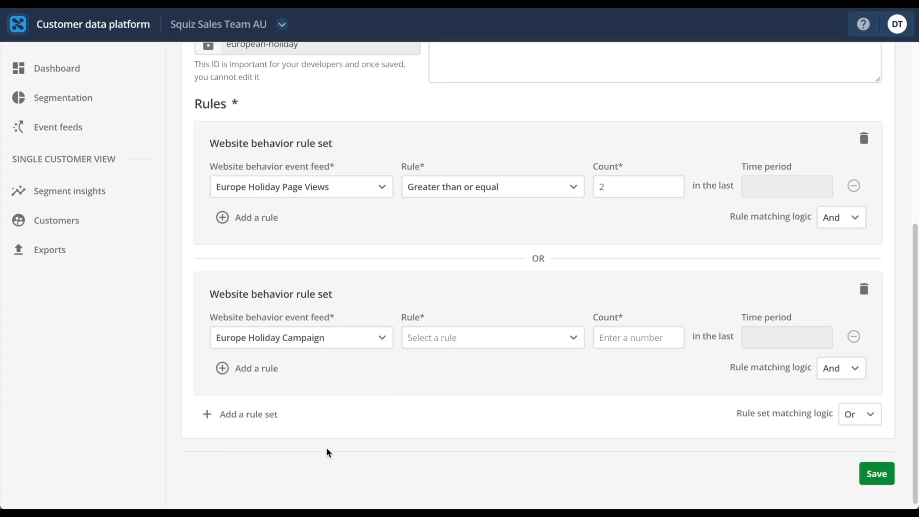
- Set the Europe Holiday Campaign rule to Greater than or equal with a count of 1, and save the segment
{"action": "left_click", "coordinate": [452, 341]}
{"action": "left_click", "coordinate": [473, 425]}
{"action": "left_click", "coordinate": [619, 338]}
{"action": "type", "text": "1"}
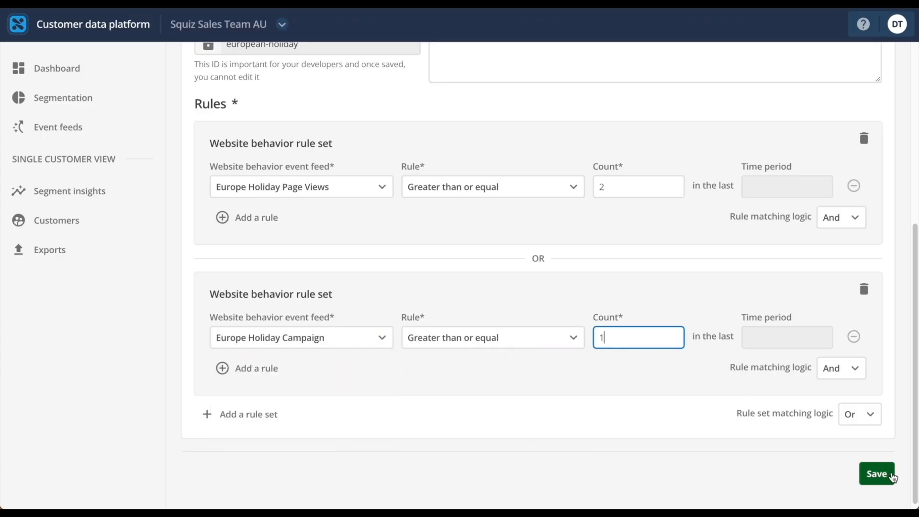
{"action": "left_click", "coordinate": [886, 477]}
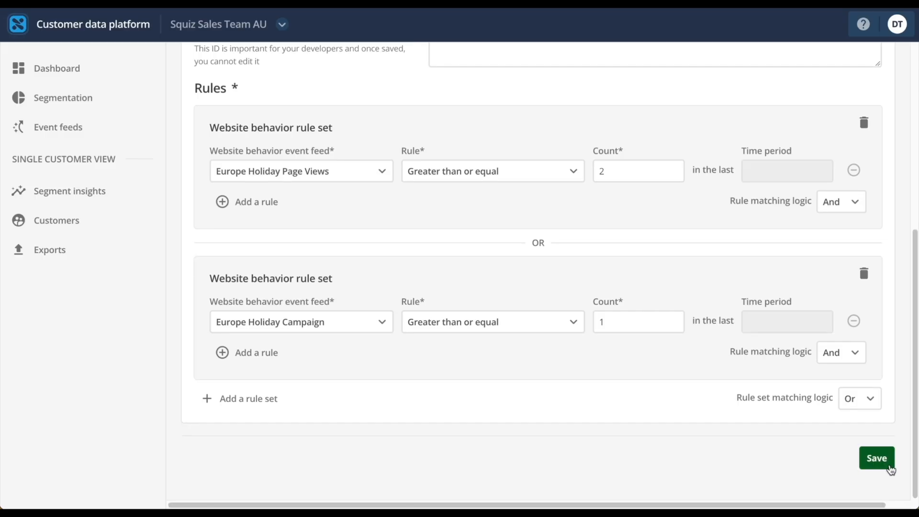
{"action": "scroll", "coordinate": [827, 437], "scroll_direction": "up", "scroll_amount": 6}
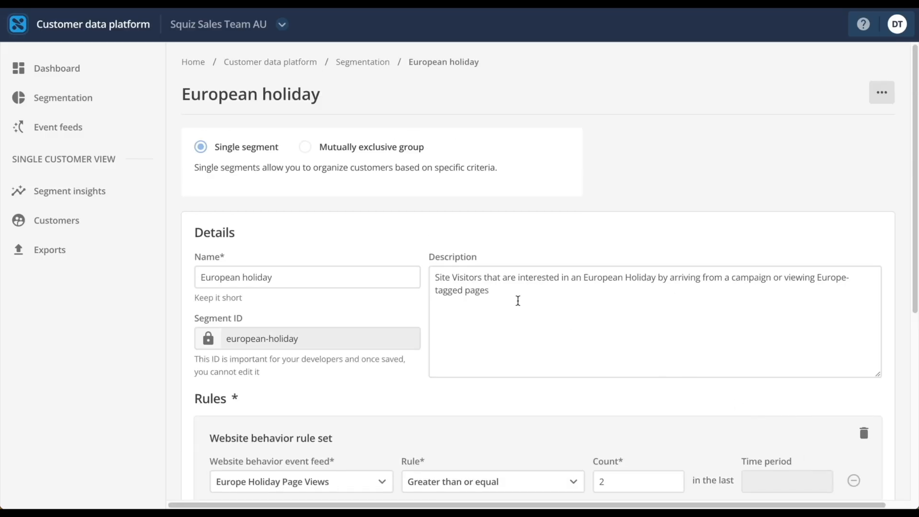